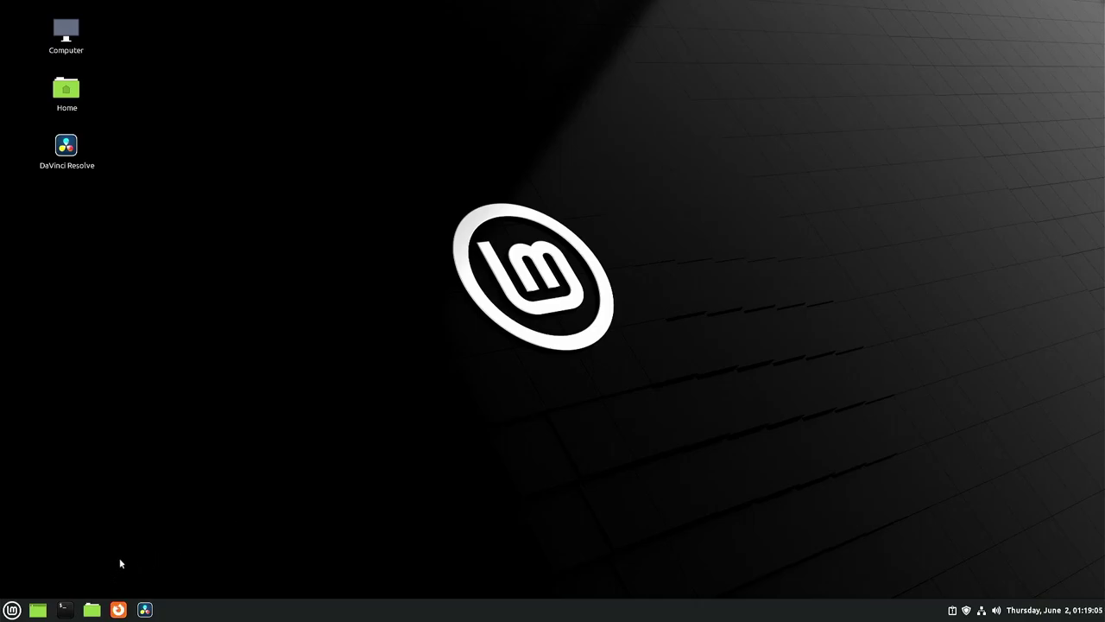
Open a terminal window.
click(63, 609)
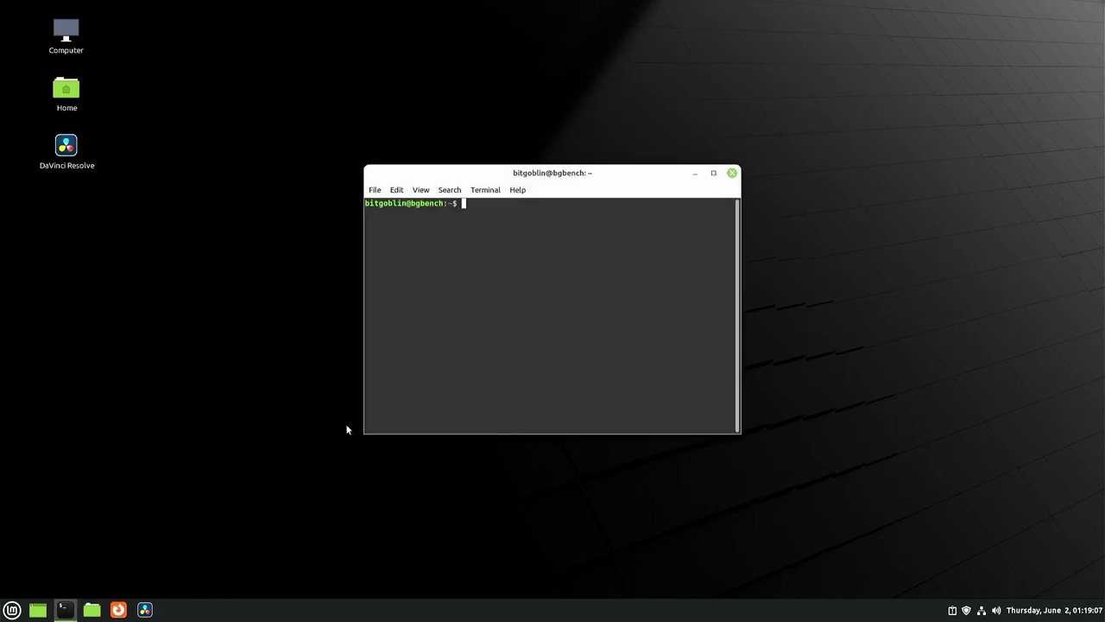
text(sudo apt install steam)
key(Return)
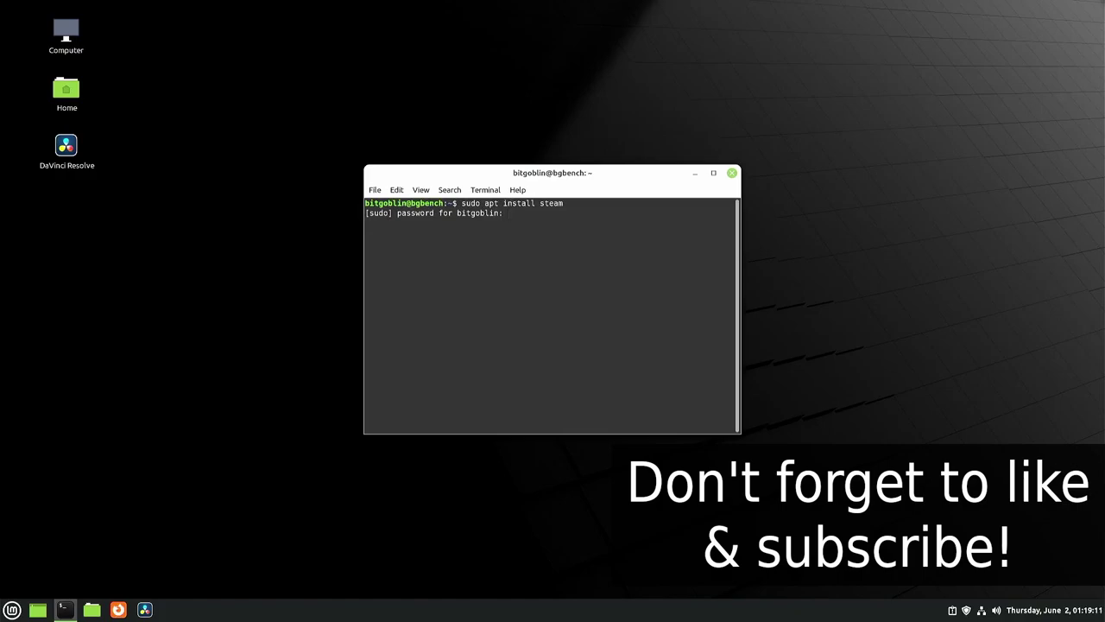
key(ctrl+c)
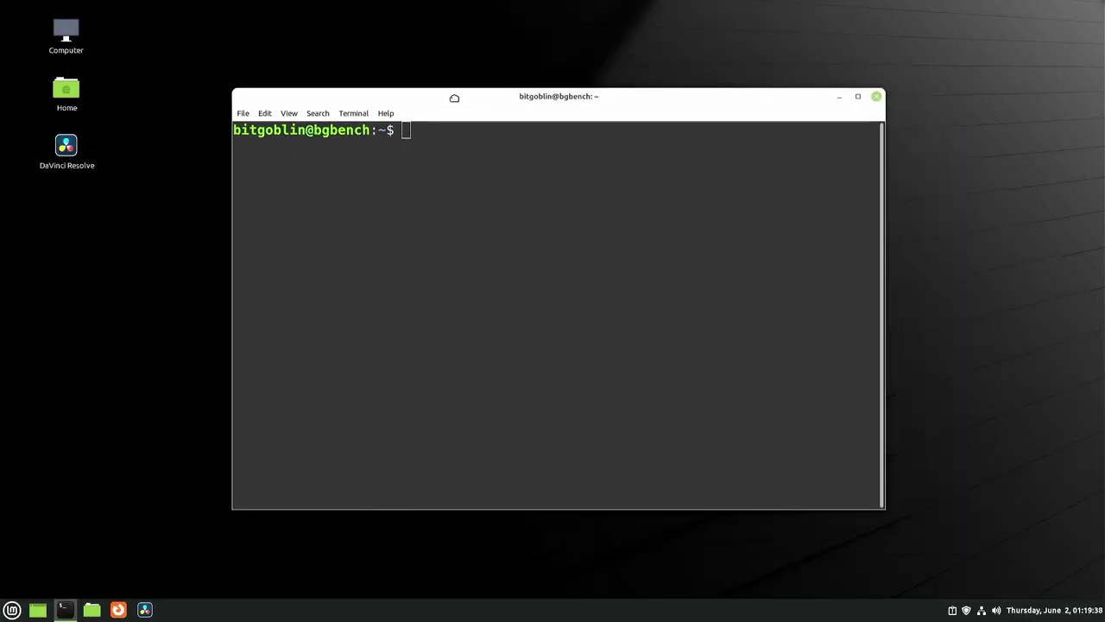
Install Steam with sudo apt install steam, entering the sudo password and accepting the package installation.
text(sudo apt install )
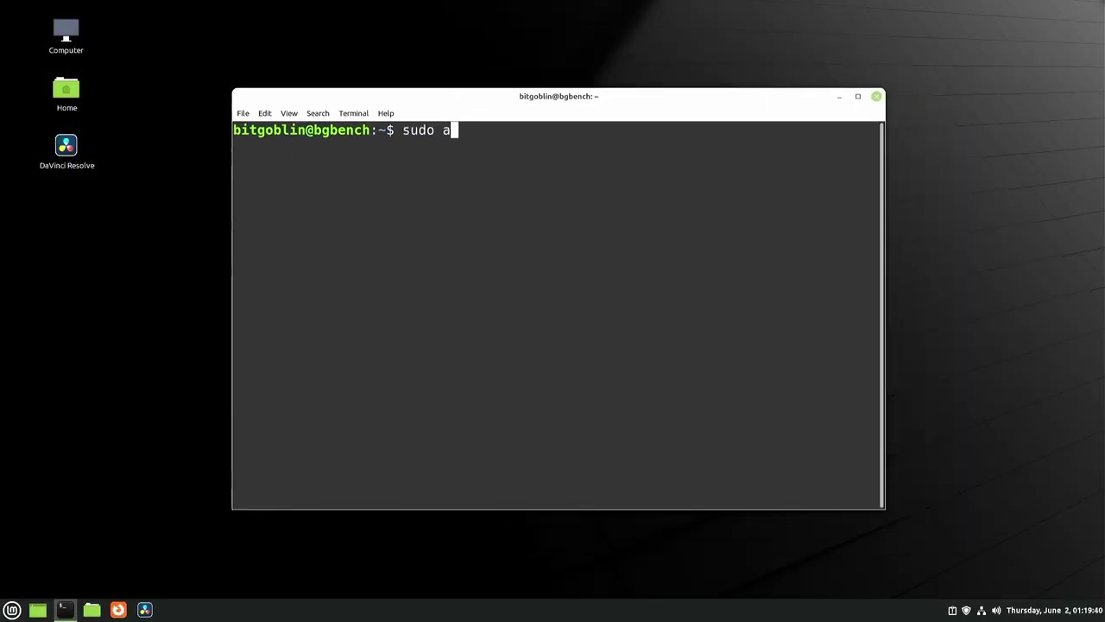
text(steam)
key(Return)
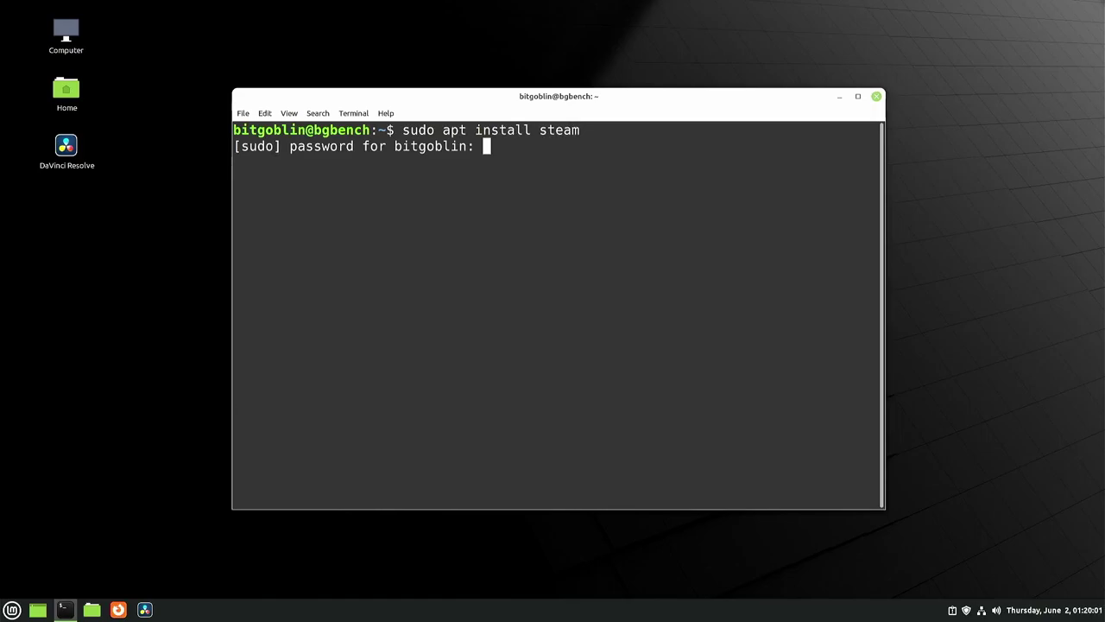
key(Return)
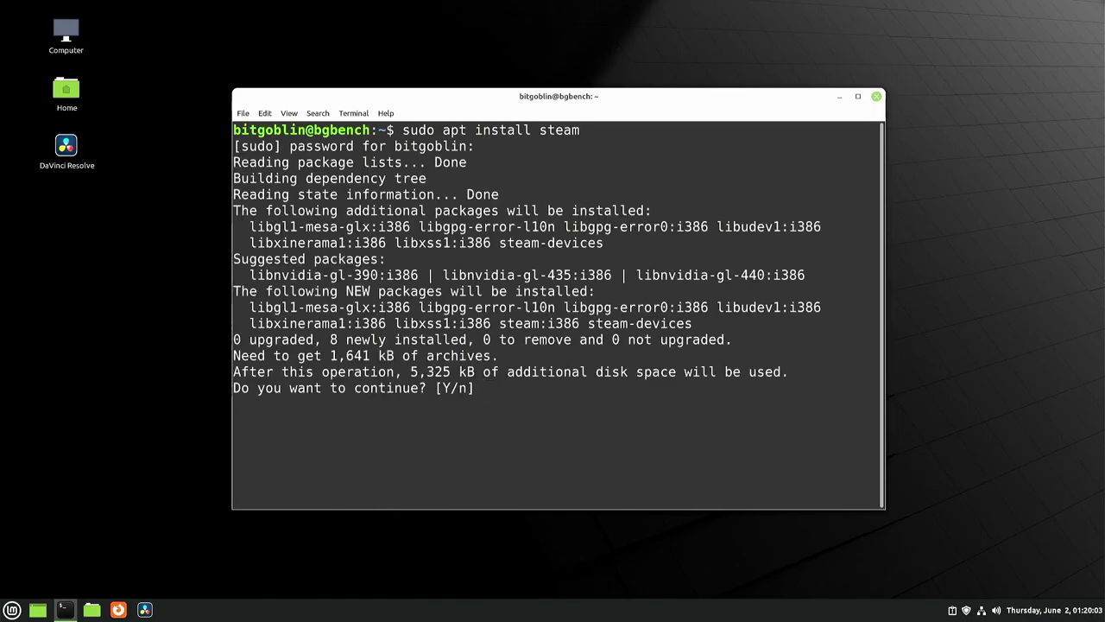
key(Return)
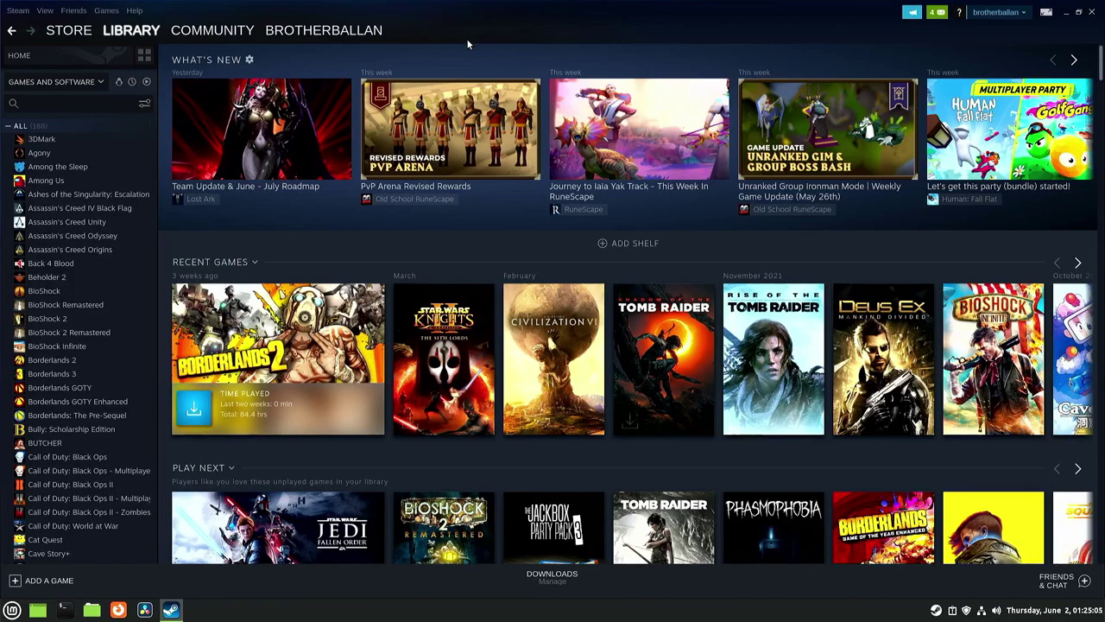
In Steam's settings, enable Steam Play for all other titles, run them with Proton Experimental, and save the settings.
click(18, 10)
click(24, 81)
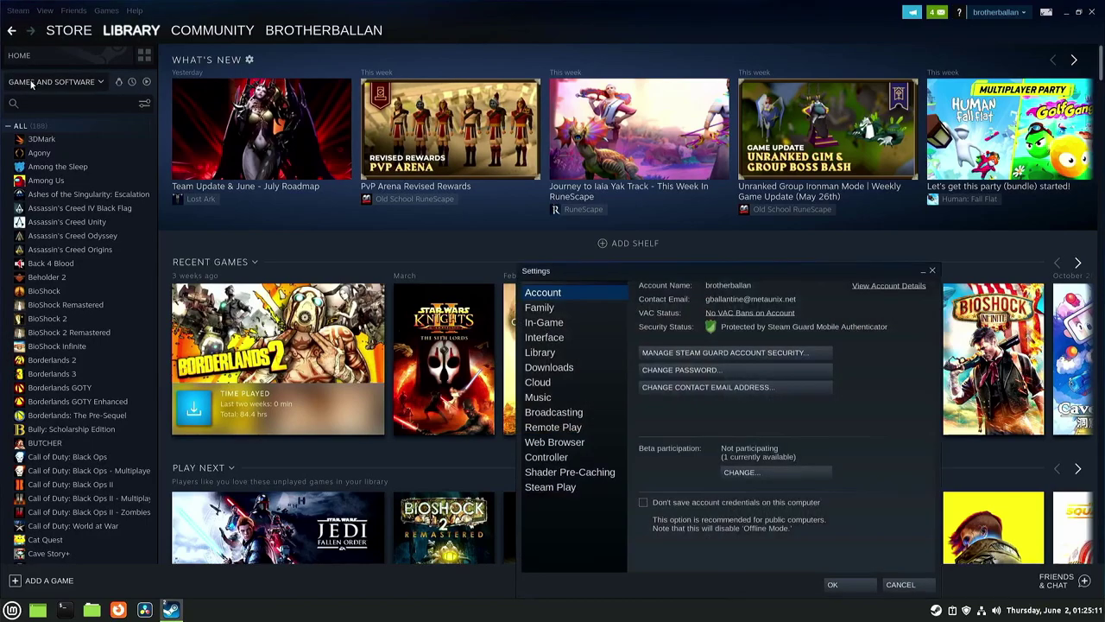
drag(596, 264, 394, 135)
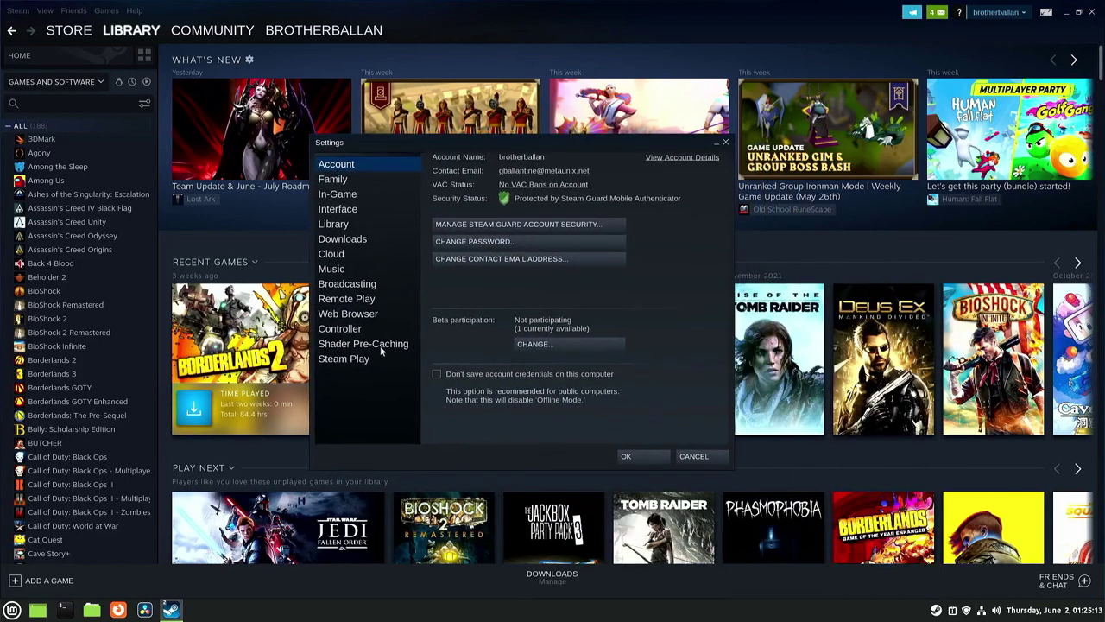
click(371, 361)
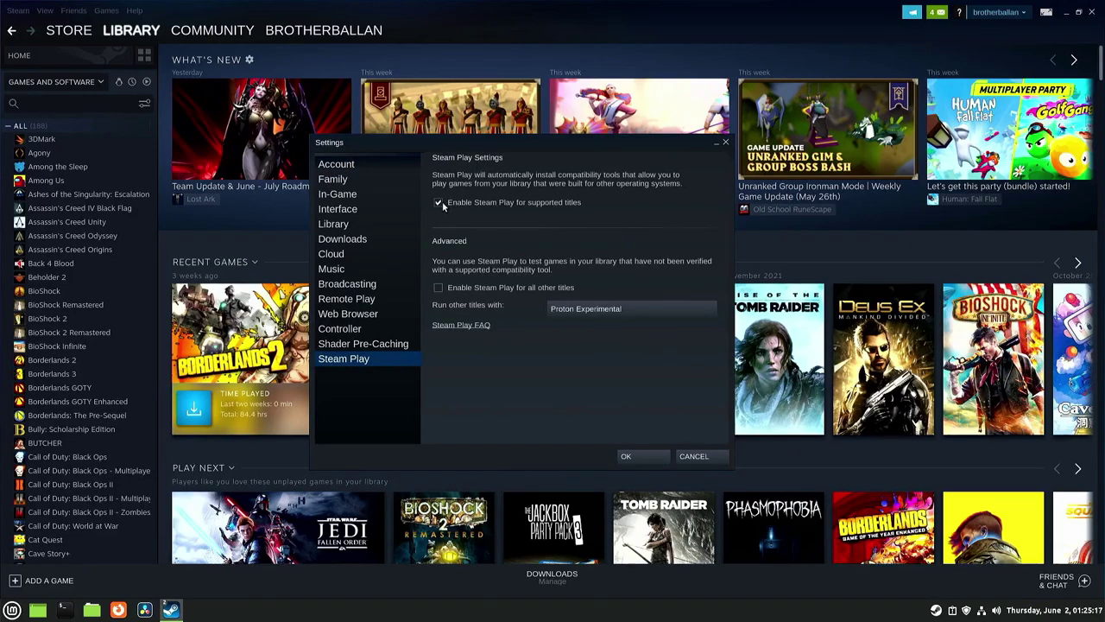
click(476, 286)
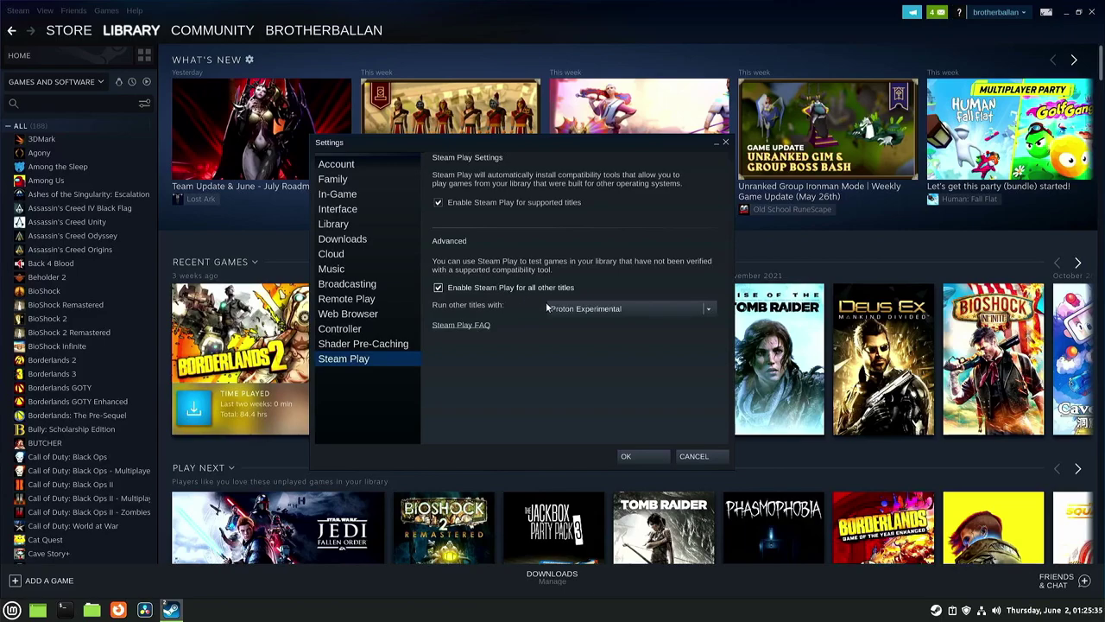
click(706, 309)
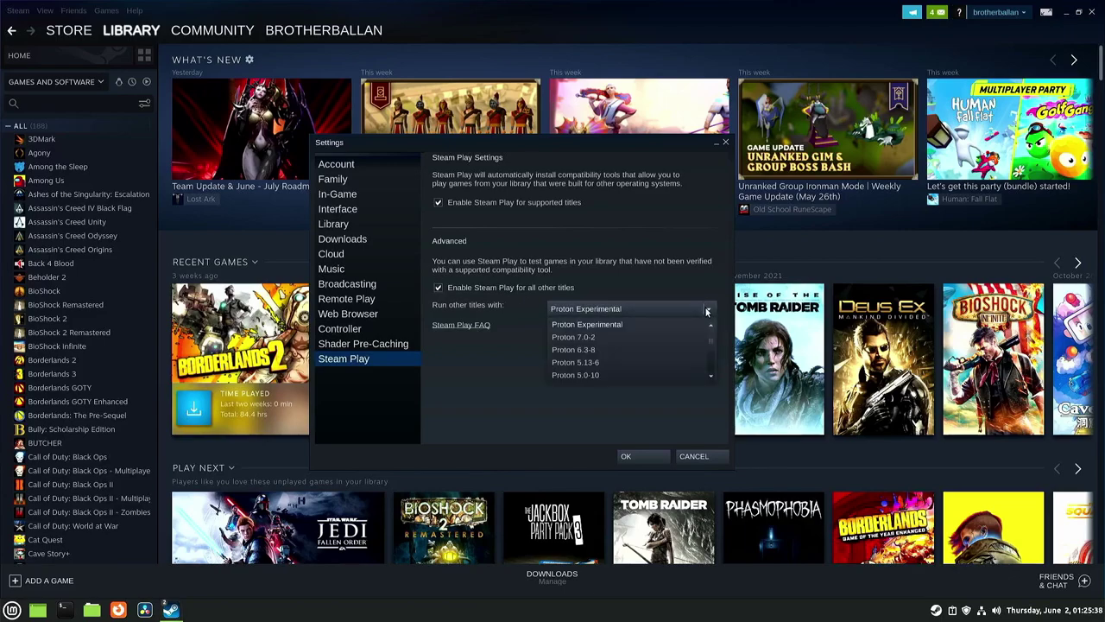
click(645, 325)
click(626, 456)
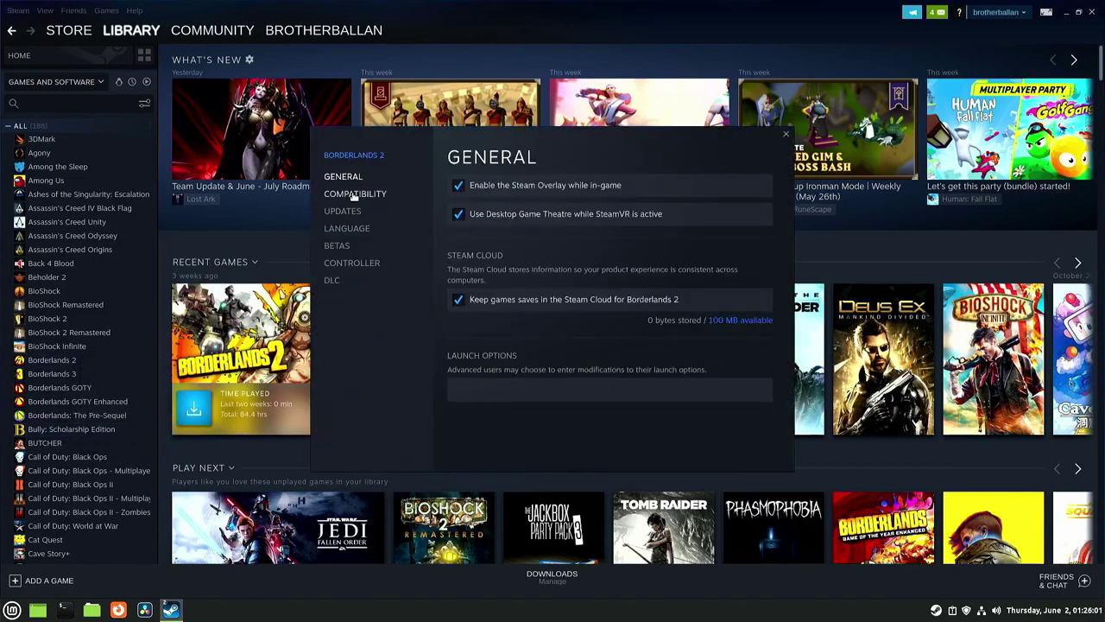
Force a specific Steam Play compatibility tool in the Borderlands 2 compatibility properties and open the list of tools.
click(354, 194)
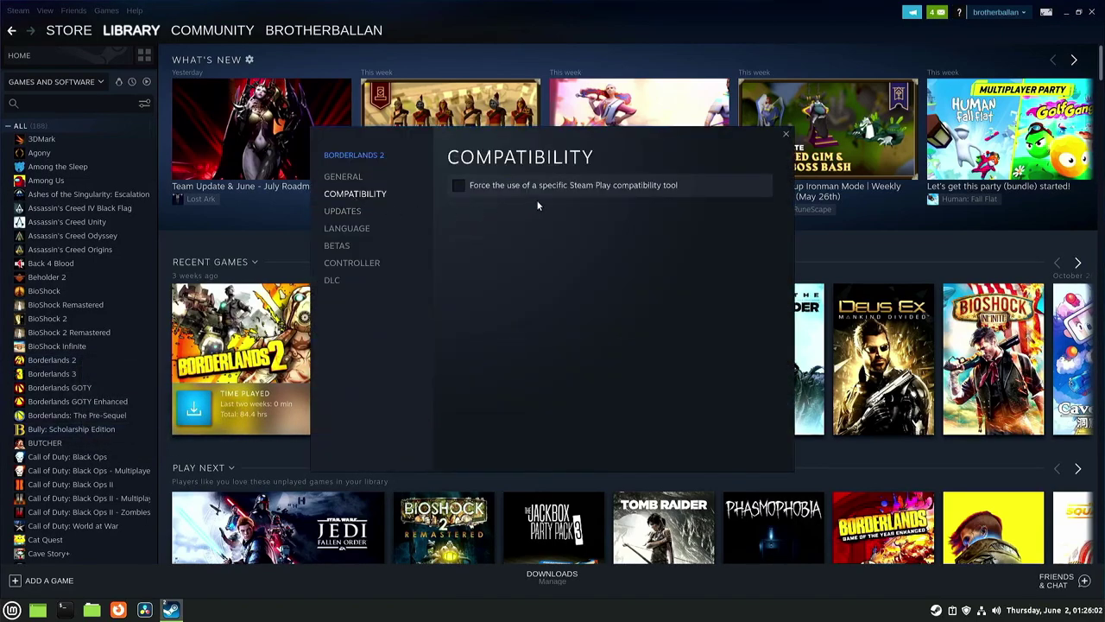
click(511, 188)
click(507, 216)
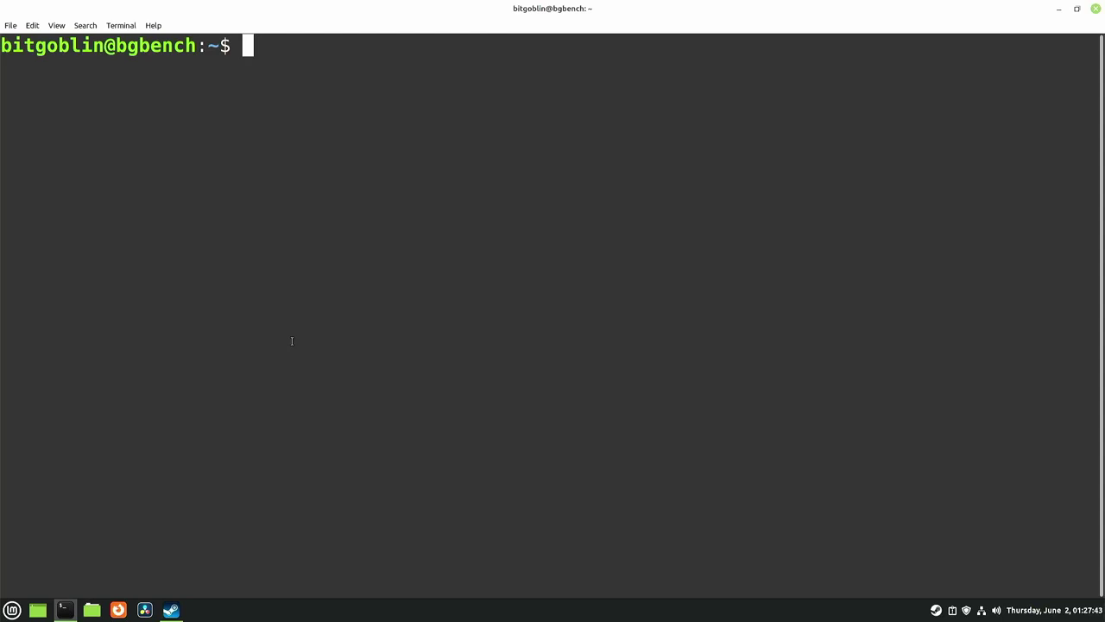
In the terminal, add the account to the input group with sudo usermod -aG input bitgoblin, entering the sudo password.
text(sudo usermod -a)
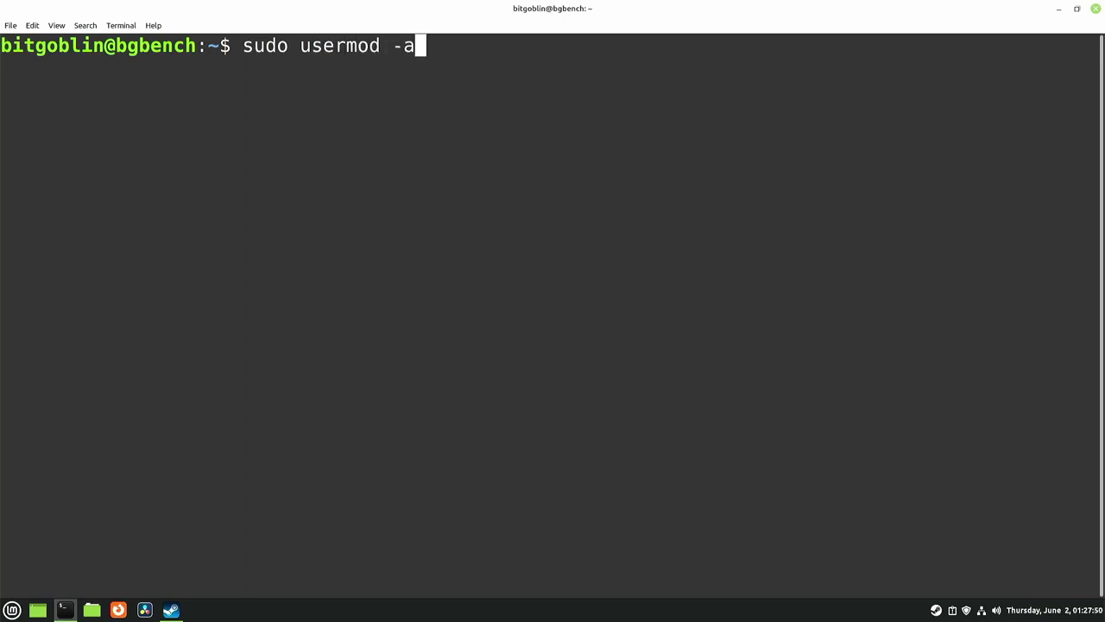
text(G inp)
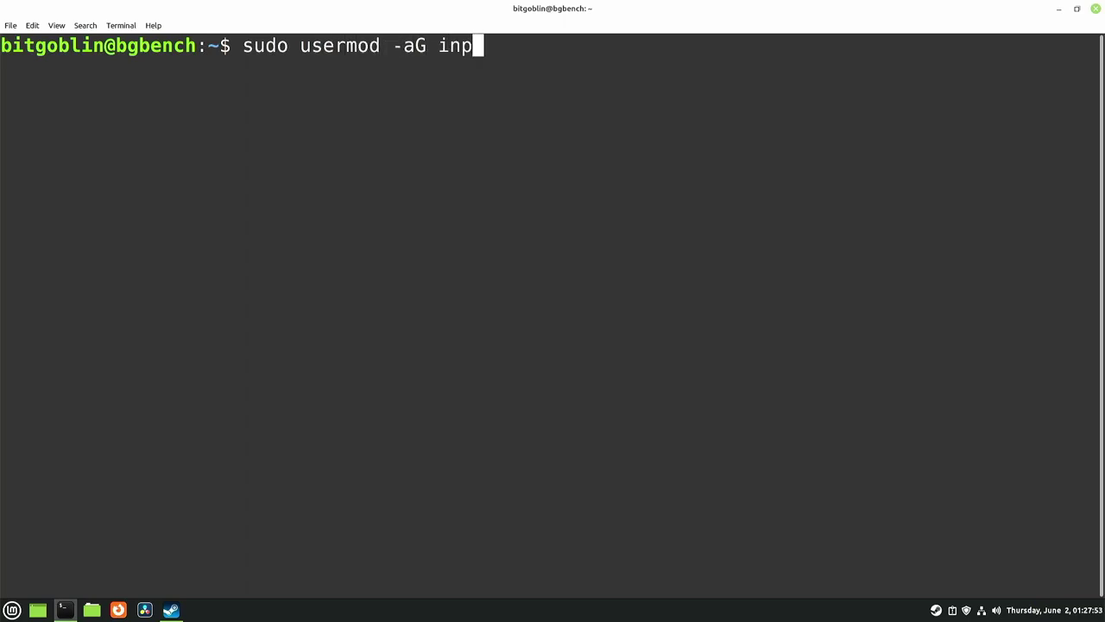
text(ut bitgoblin)
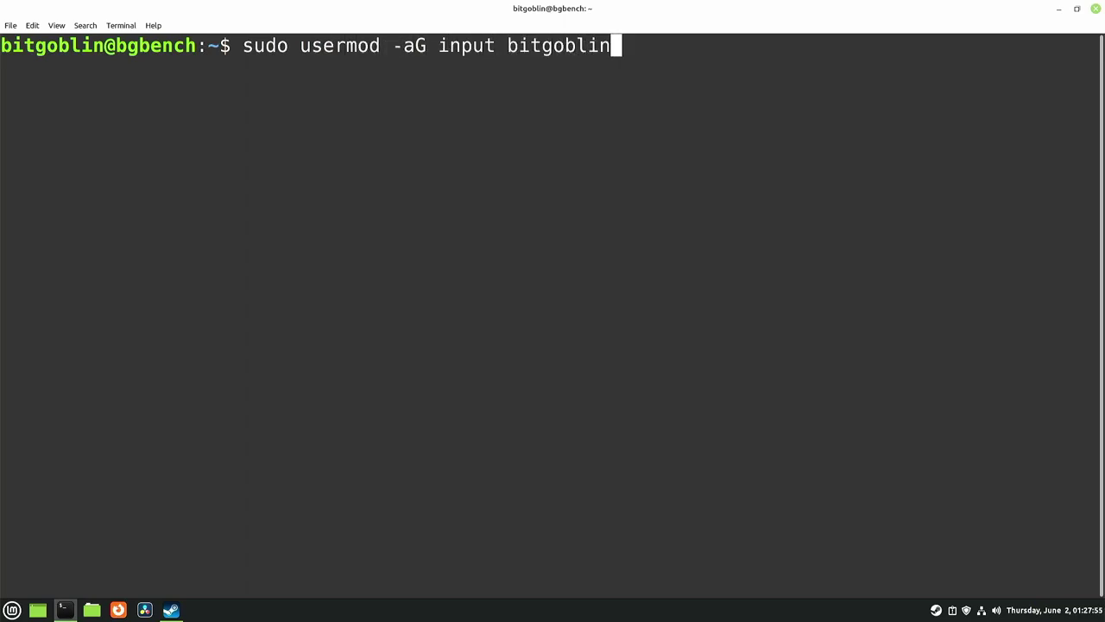
key(Return)
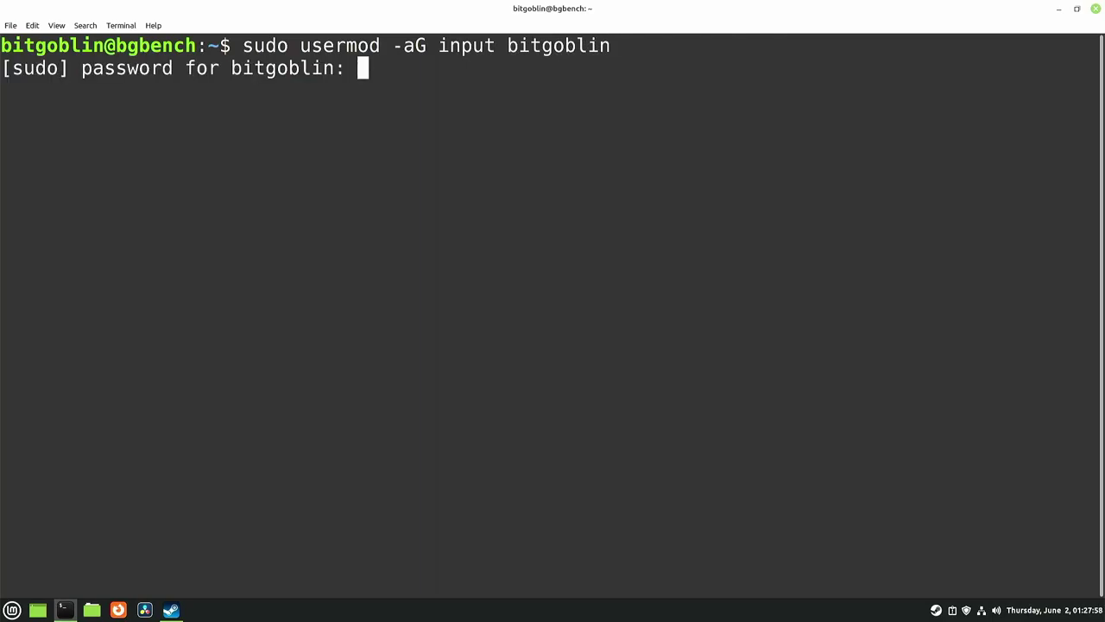
key(Return)
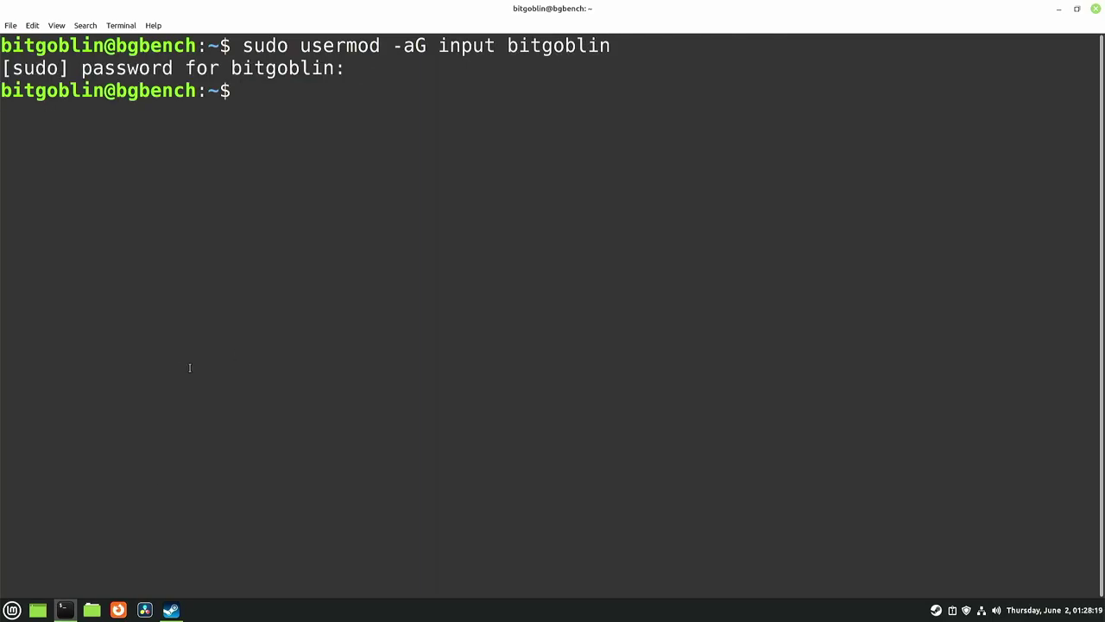
click(12, 610)
click(30, 535)
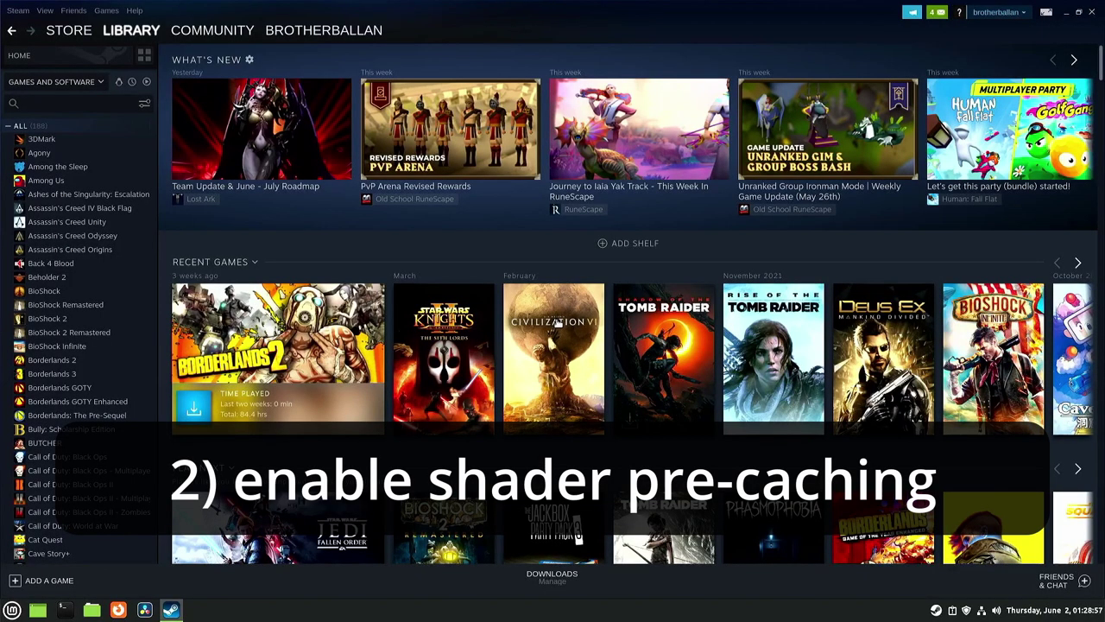
In Steam's settings, switch shader pre-caching off and on again and allow background processing of Vulkan shaders.
click(15, 11)
click(22, 83)
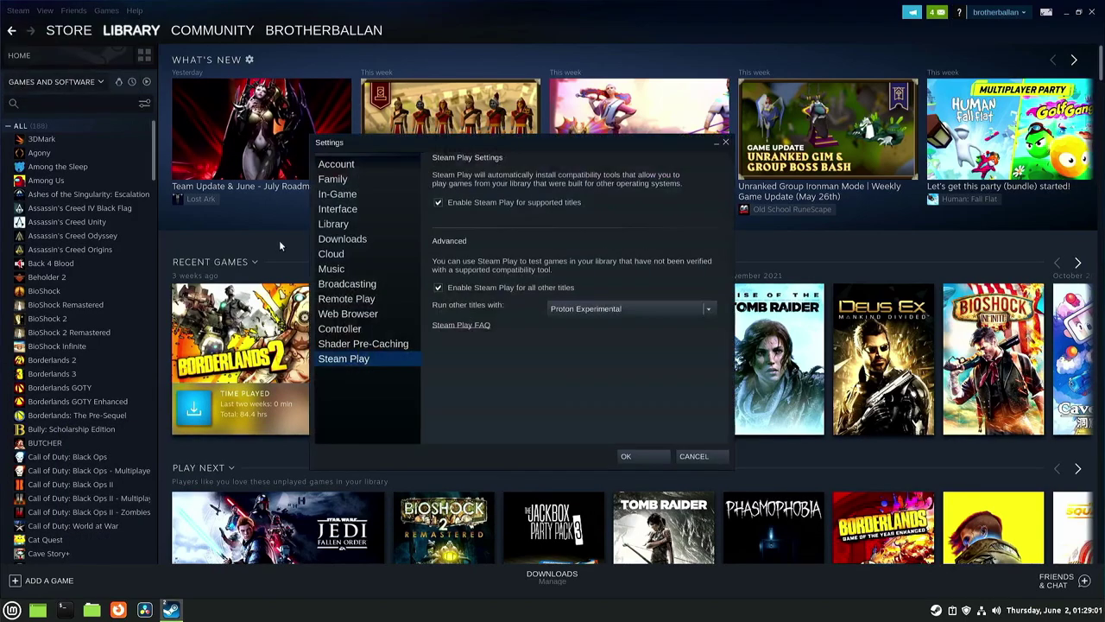
click(353, 345)
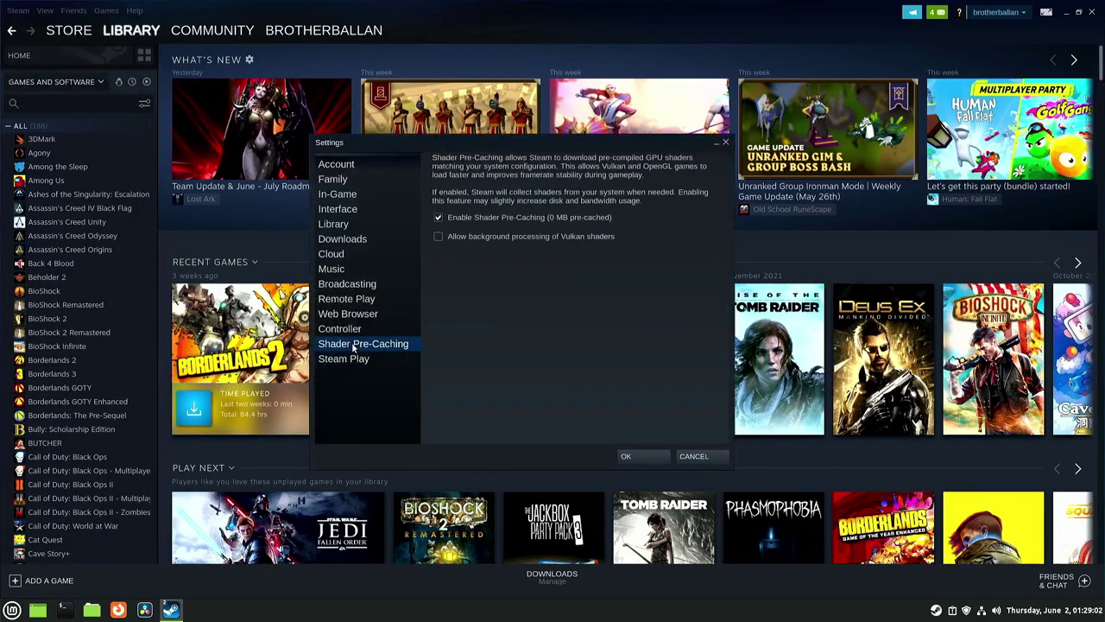
click(462, 221)
click(462, 221)
click(461, 237)
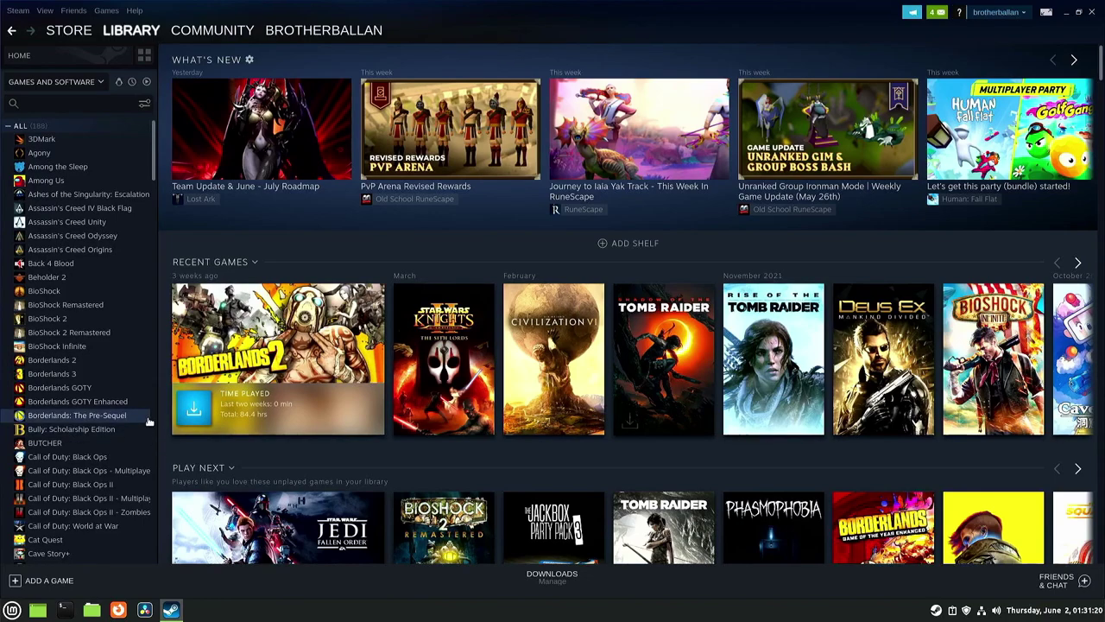
Set the launch options of Assassin's Creed Odyssey to __NV_PRIME_RENDER_OFFLOAD=1 %command% in its properties.
right_click(118, 291)
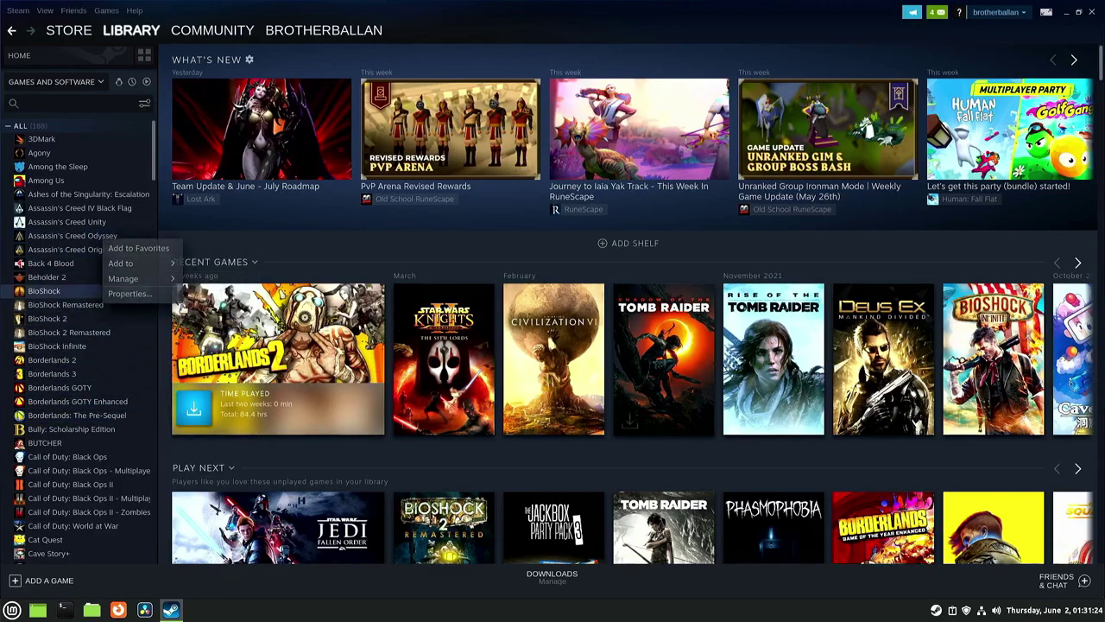
click(129, 293)
click(520, 292)
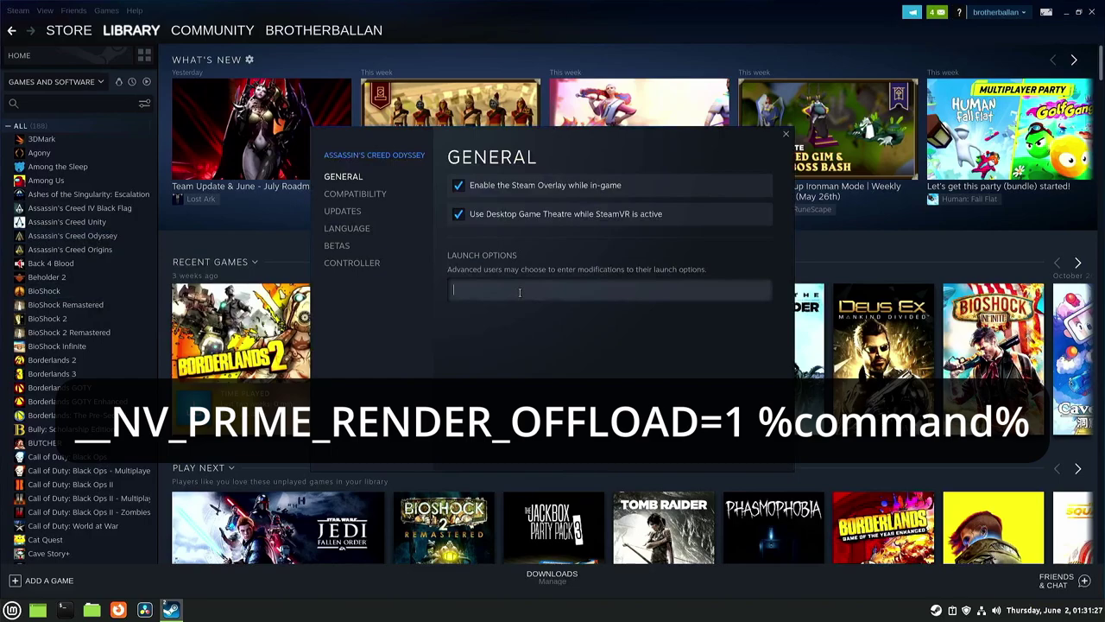
text(__NV_PRIME_RENDER_OFFLOAD=1 %command)
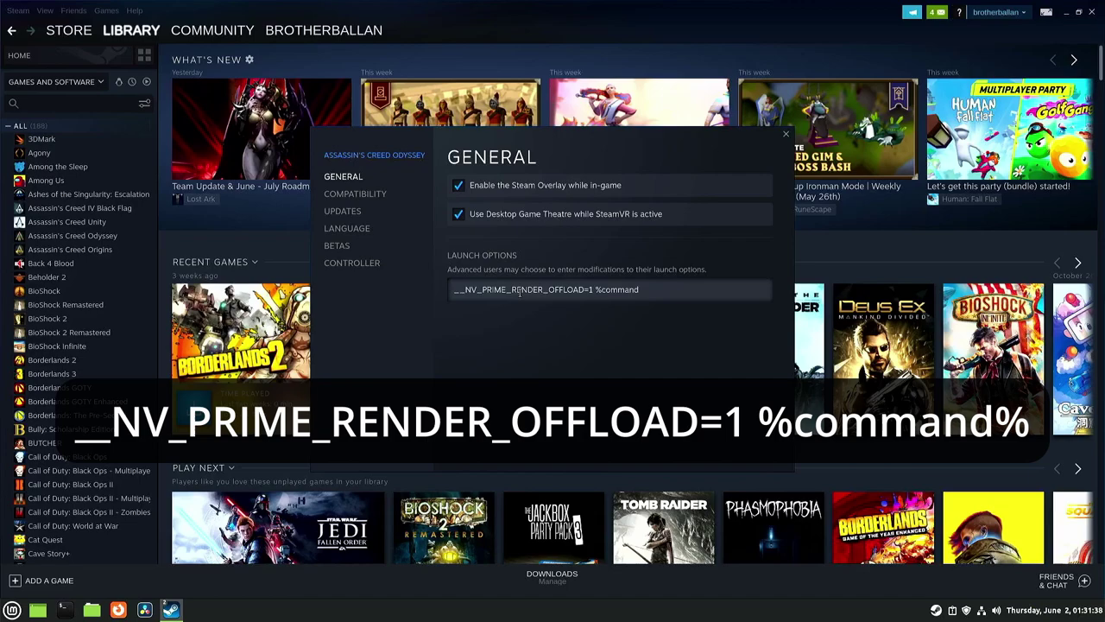
text(%)
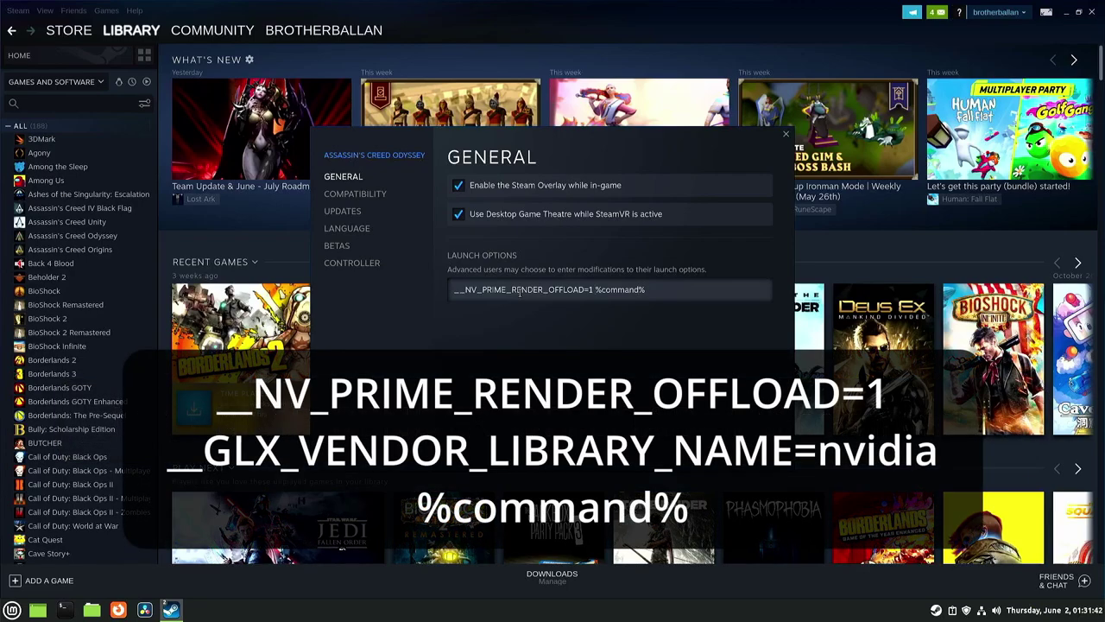
Insert __GLX_VENDOR_LIBRARY_NAME=nvidia before %command% in the launch options and close the game's properties.
key(Left)
key(Left)
key(Left)
key(Left)
key(Left)
key(Left)
key(Left)
key(Left)
key(Left)
text(__GLX)
text(_)
text(VENDOR_L)
text(IBRARY_N)
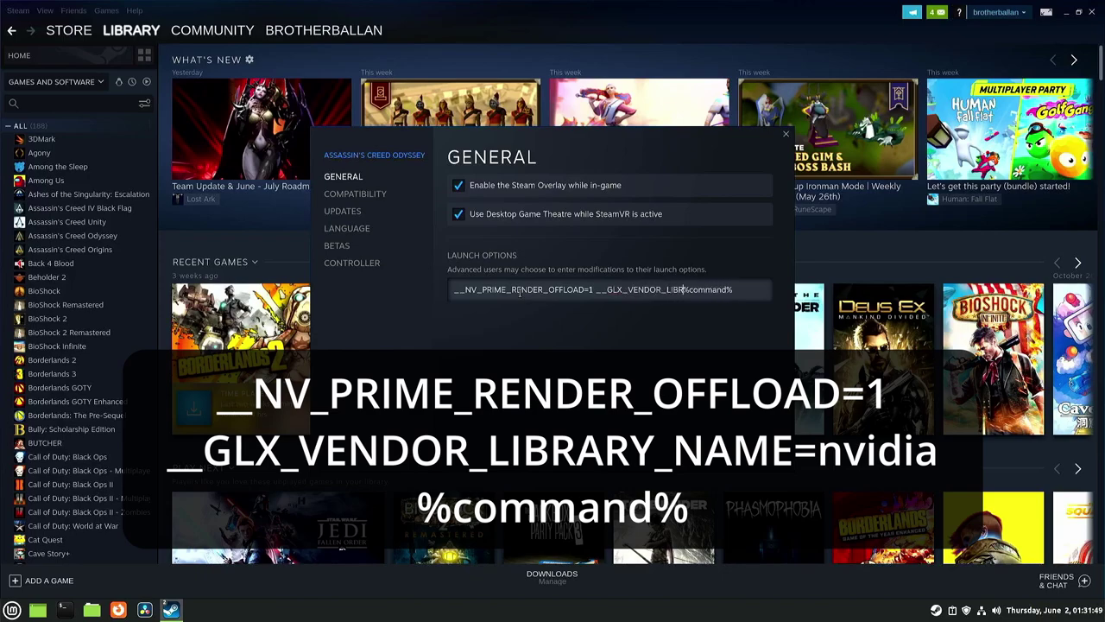
text(AME=n)
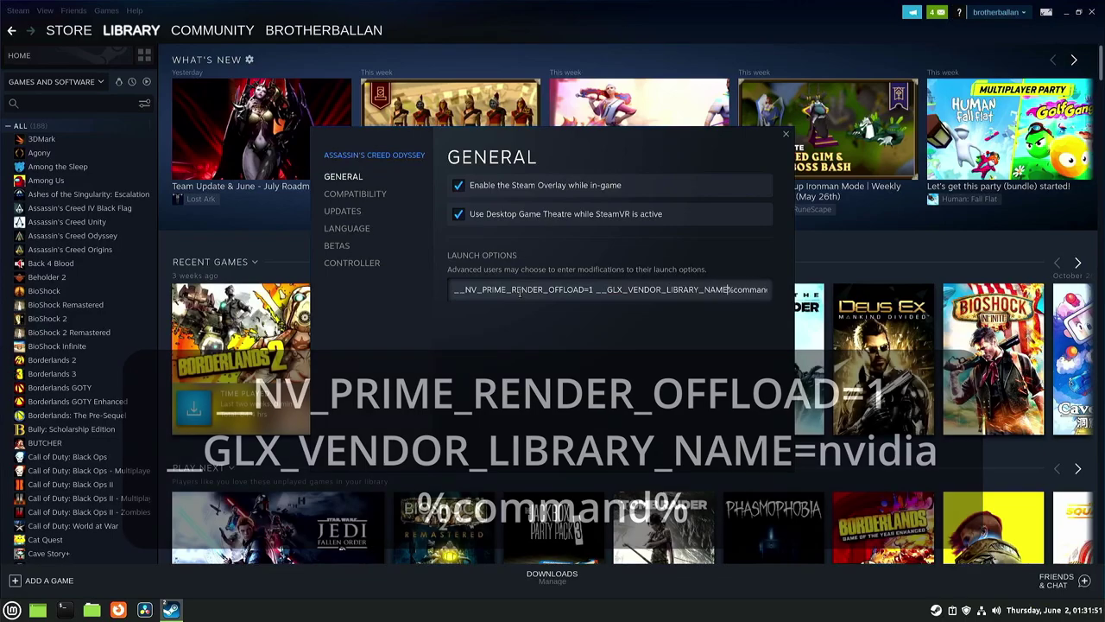
text(vidia)
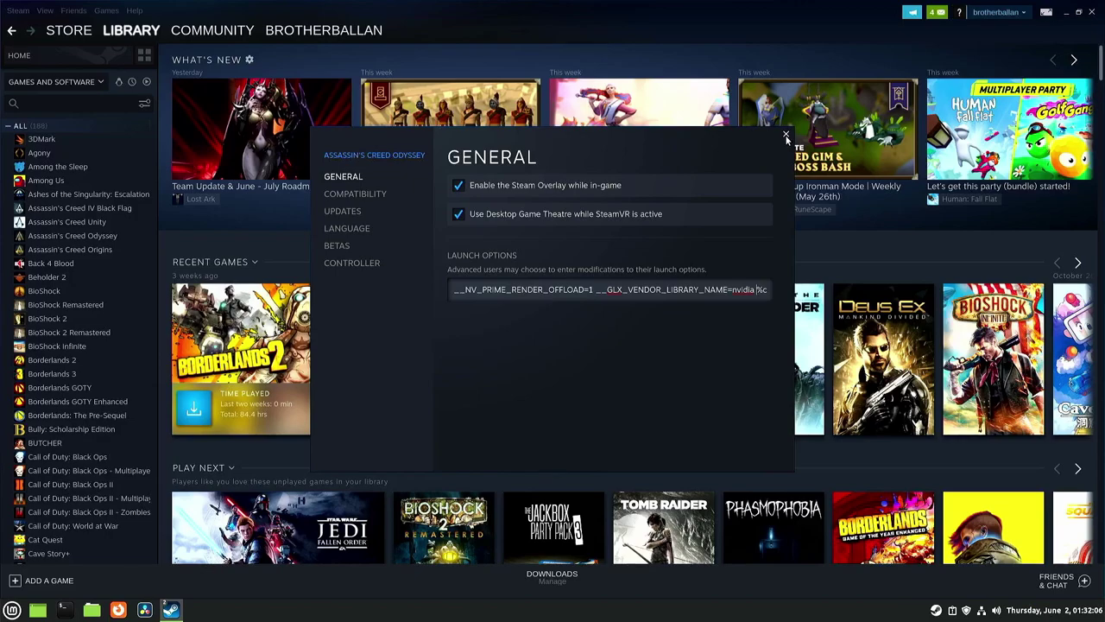
click(786, 136)
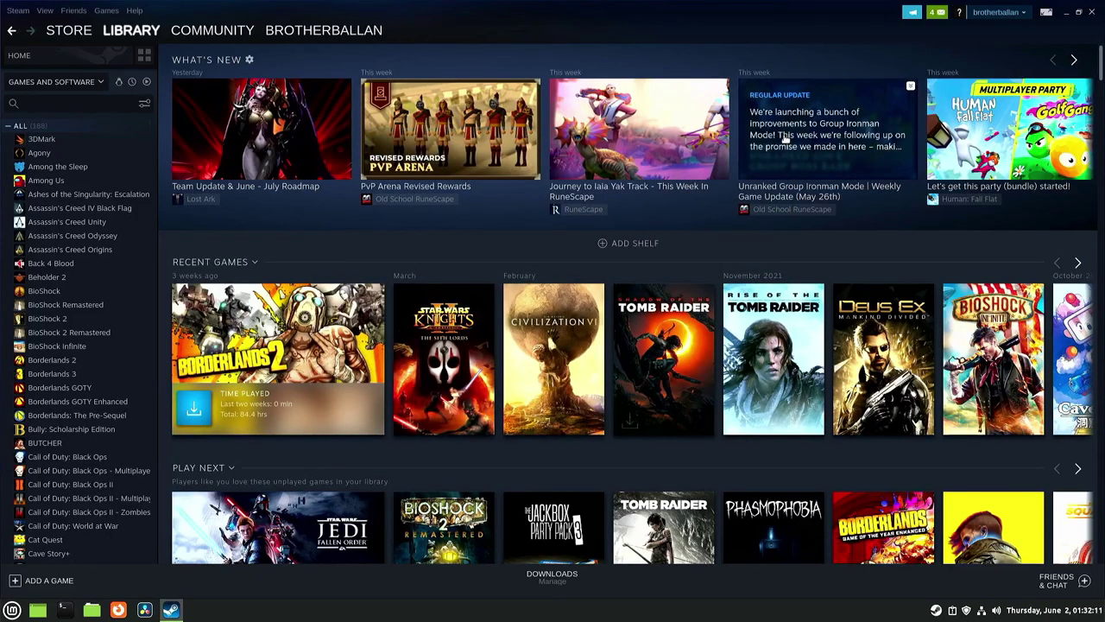